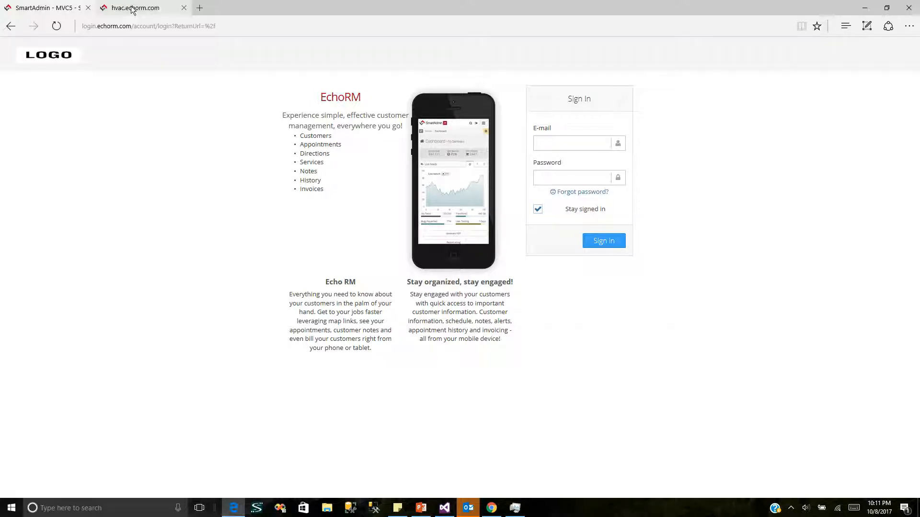
Go to the hvac.echorm.com page and view the appointments list and the customer list.
left_click(149, 7)
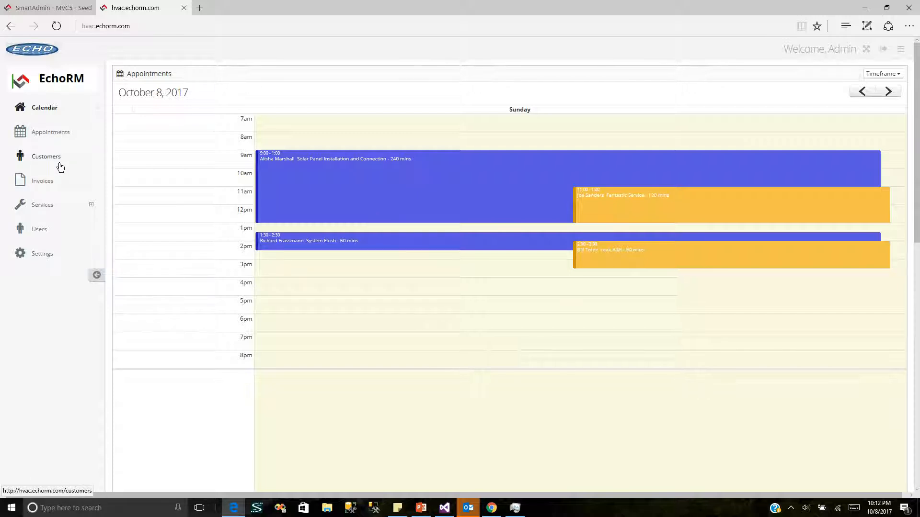
left_click(51, 137)
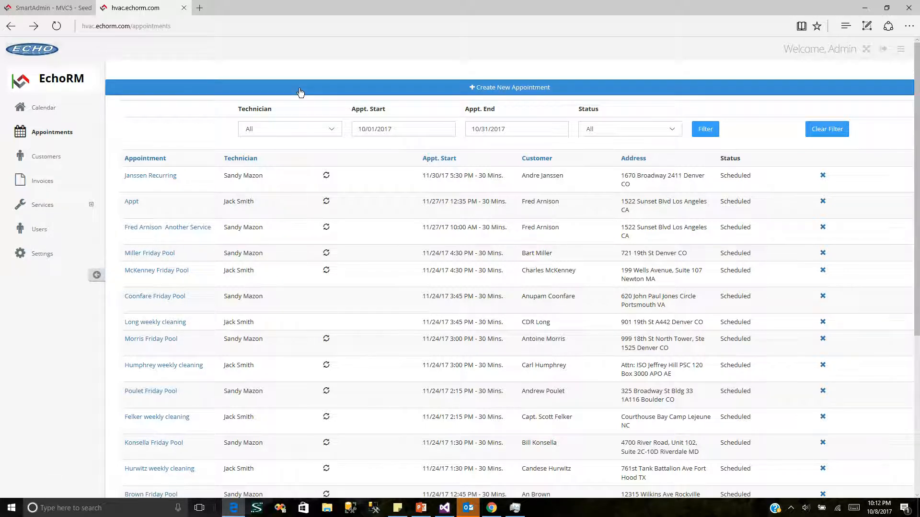
left_click(41, 162)
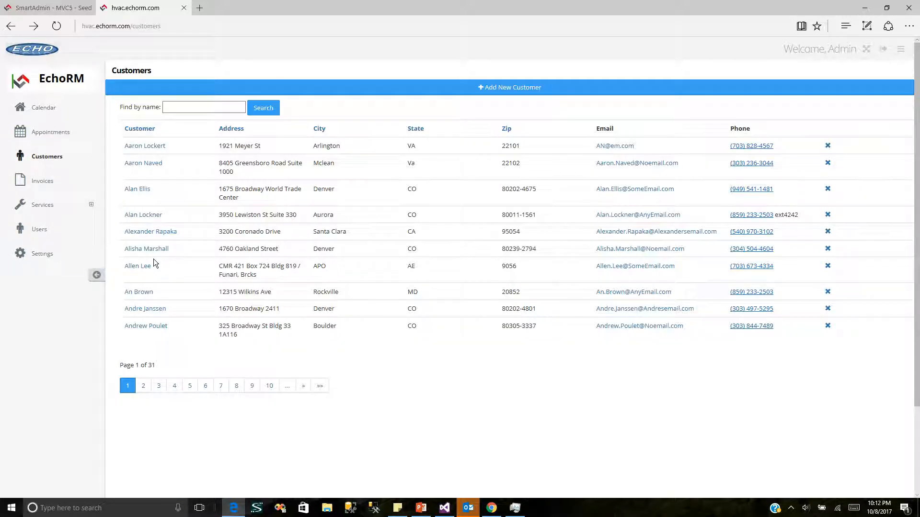
Open the record of the customer in Aurora, CO, review its details and start a new appointment for that customer.
left_click(156, 217)
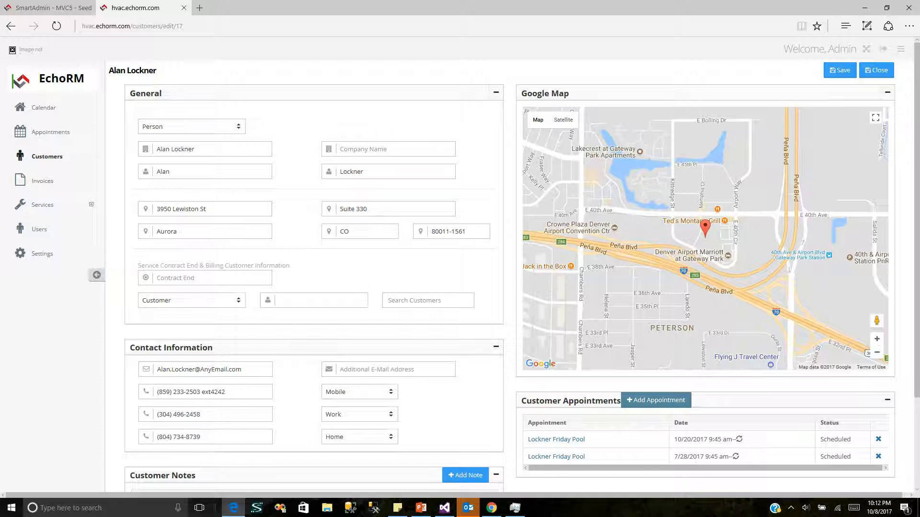
left_click_drag(916, 247, 916, 336)
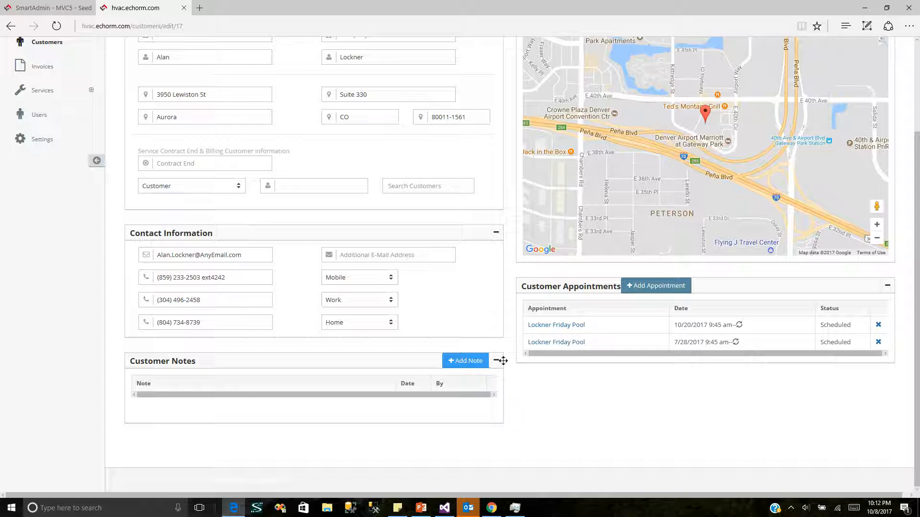
scroll(674, 465, "up", 2)
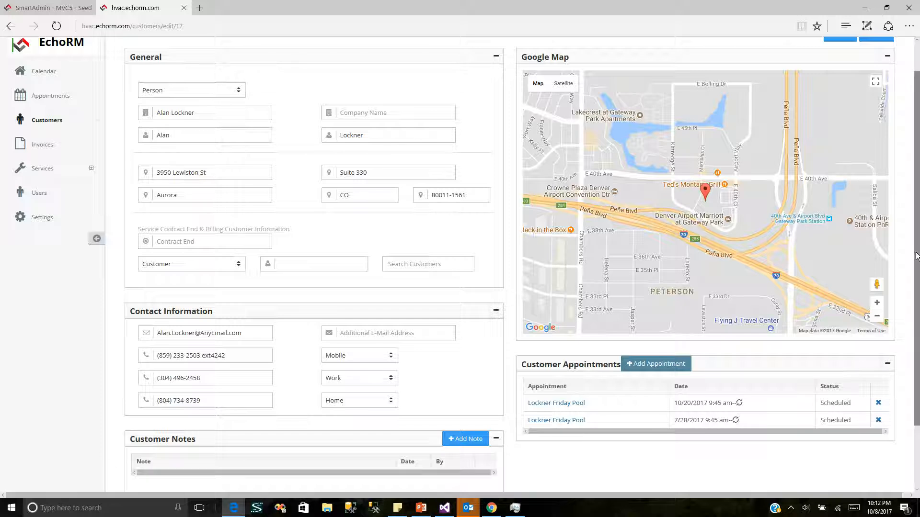
left_click(643, 367)
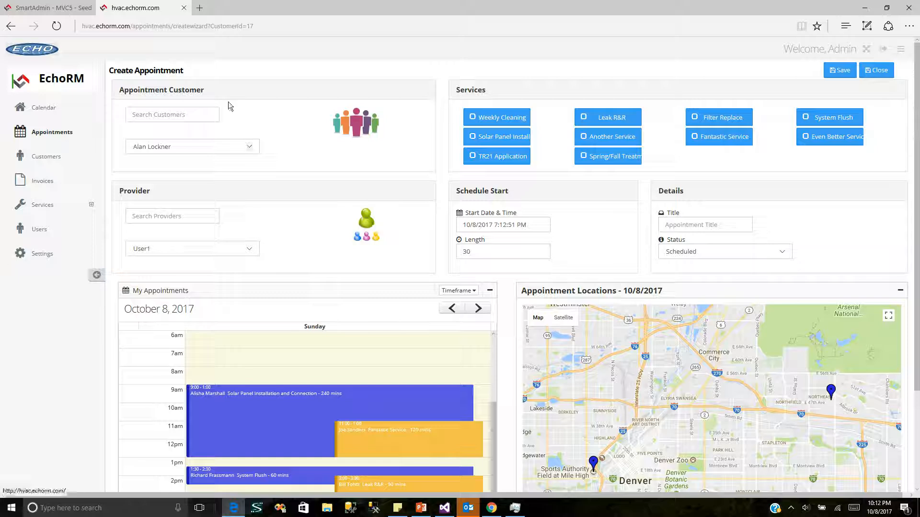
Keep User1 as the appointment's provider and set the start to 10/08/2017 9:00 PM.
left_click(183, 248)
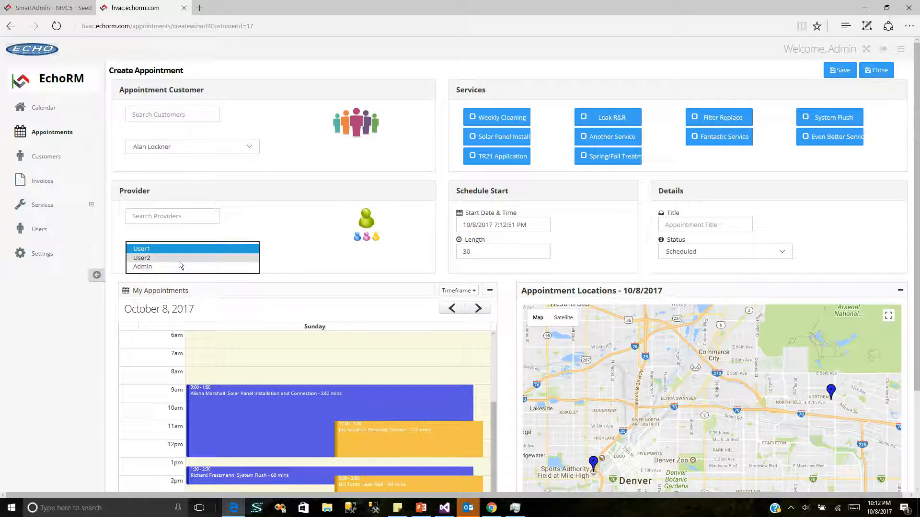
left_click(281, 209)
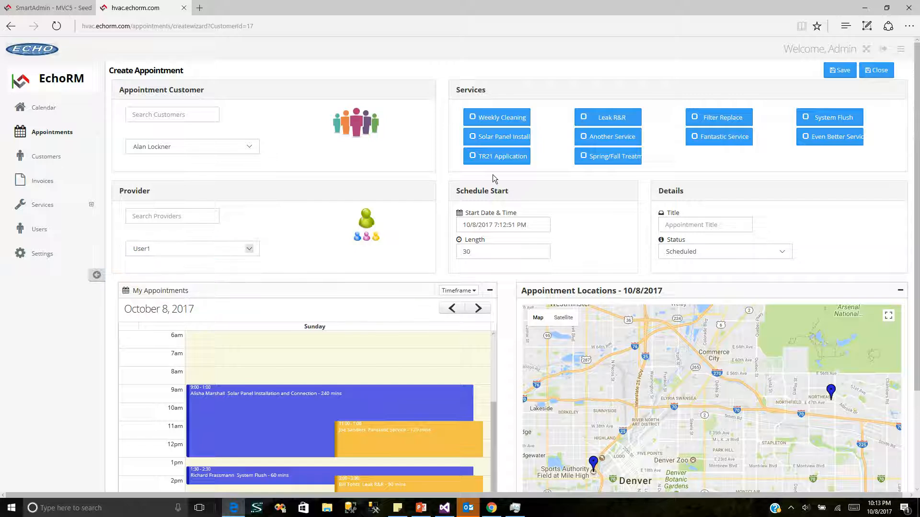
left_click(515, 225)
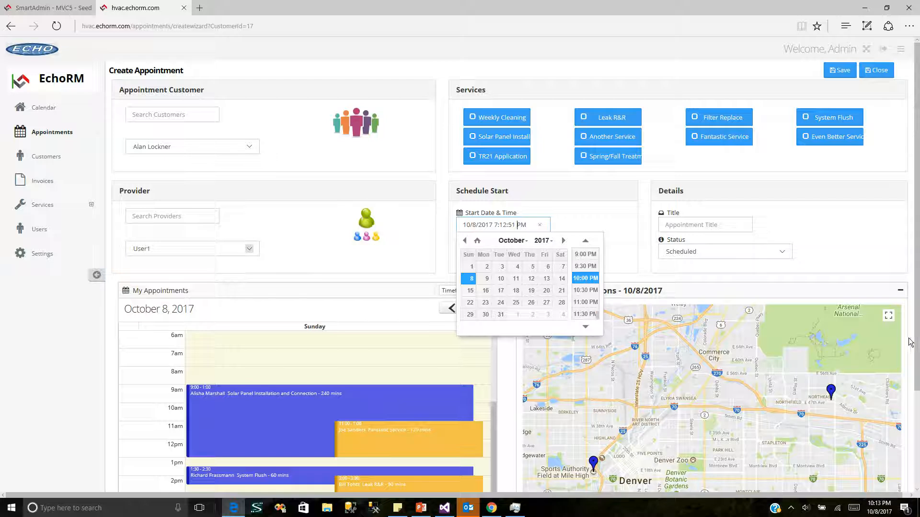
scroll(907, 341, "down", 2)
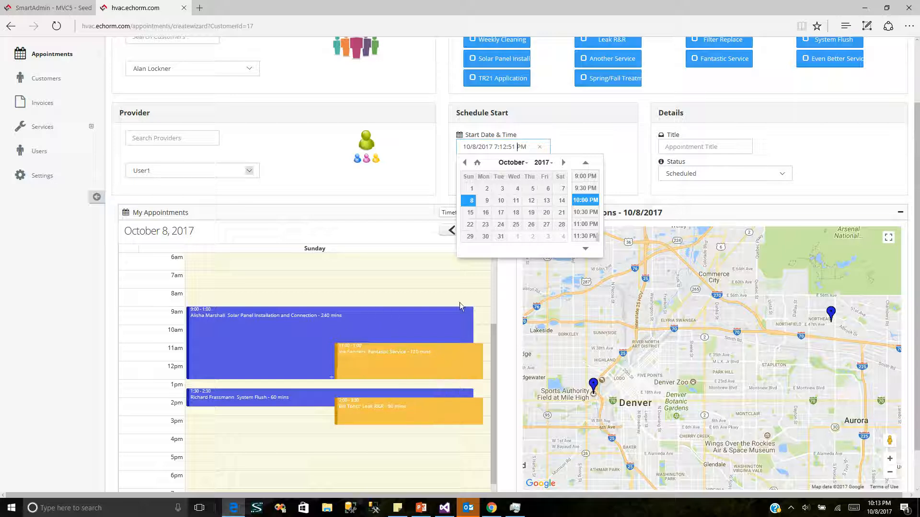
left_click(591, 177)
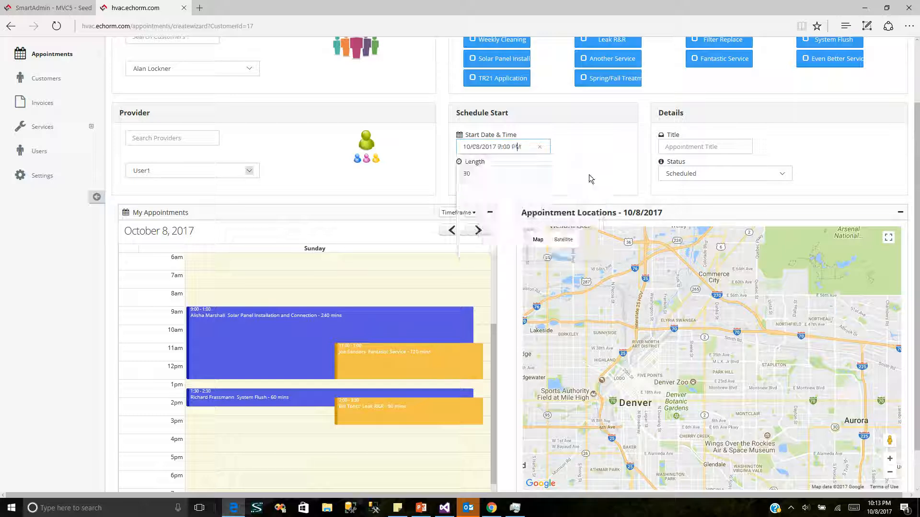
Select Fantastic Service as the service for the new appointment.
scroll(916, 199, "up", 1)
scroll(915, 199, "up", 1)
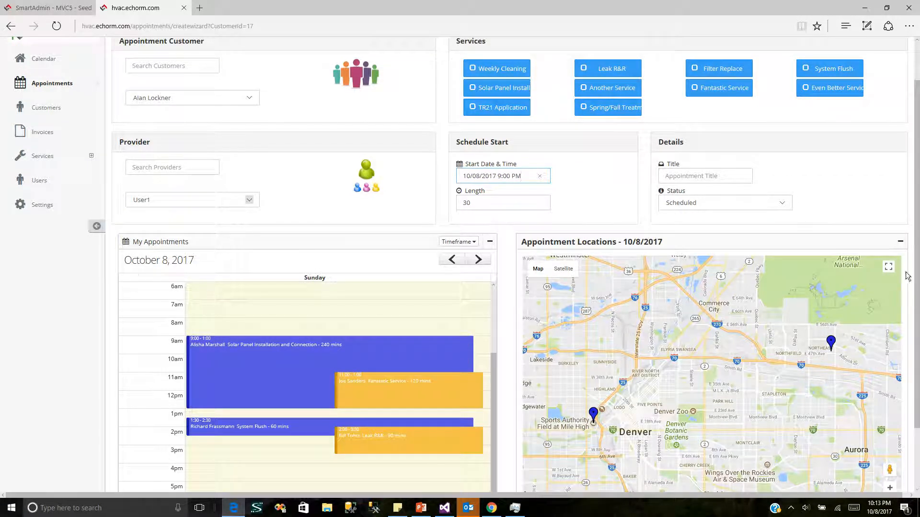
scroll(906, 276, "up", 2)
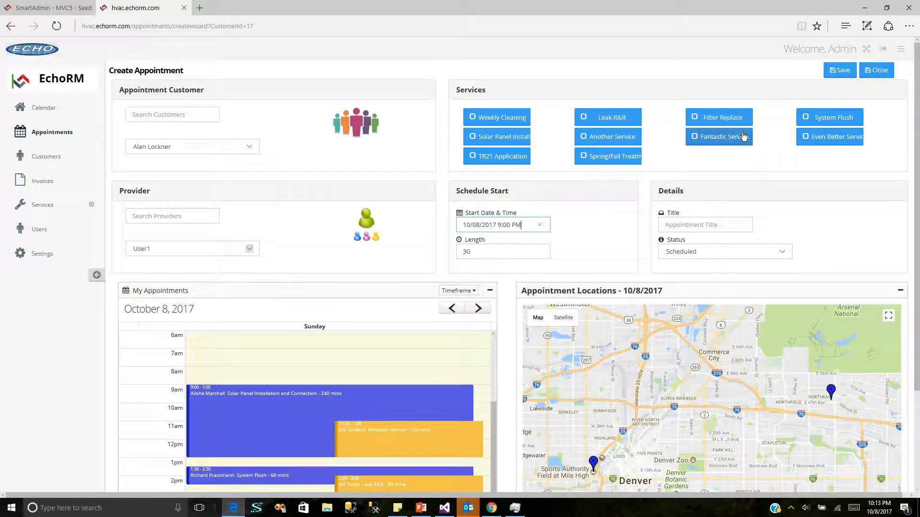
left_click(740, 137)
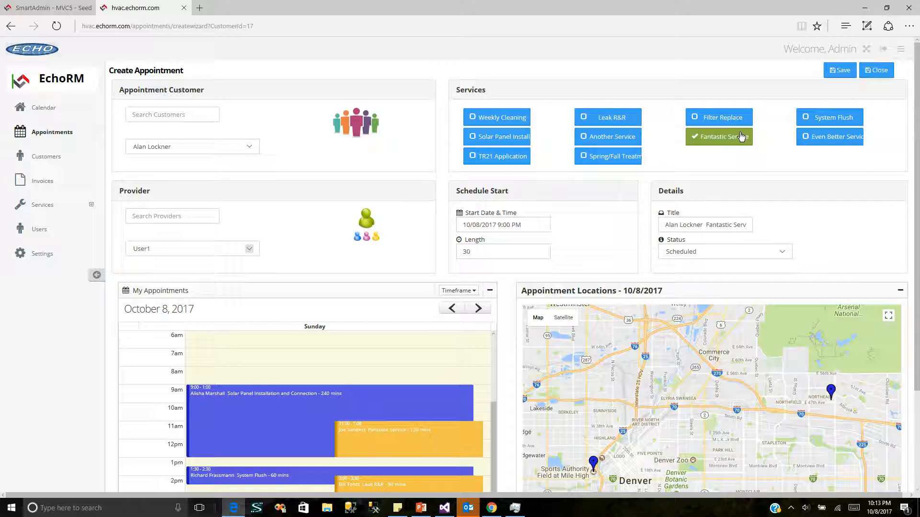
Change the appointment's start time to 9:00 AM on 10/08/2017.
left_click(527, 225)
left_click(515, 225)
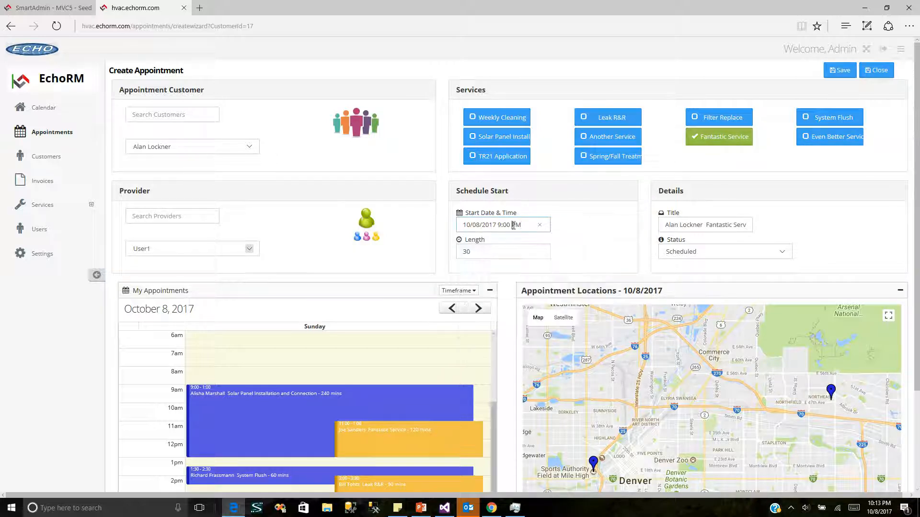
left_click(515, 225)
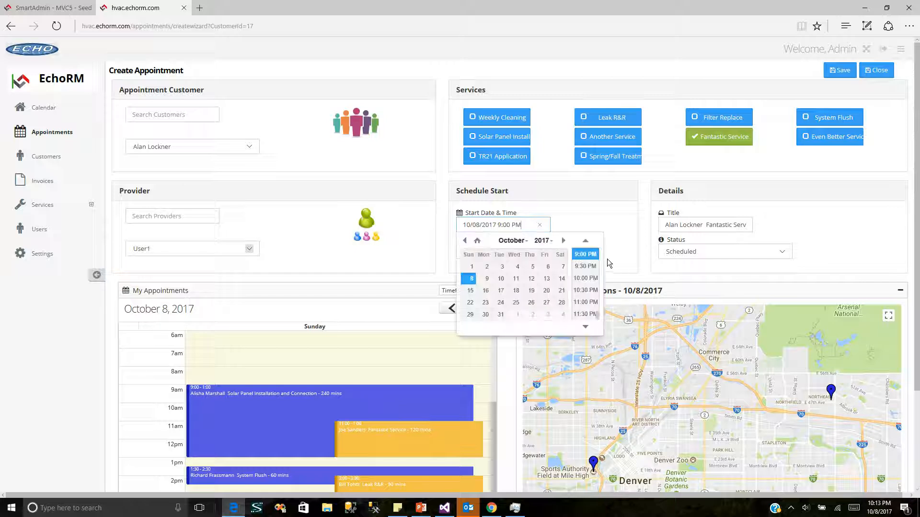
left_click(587, 242)
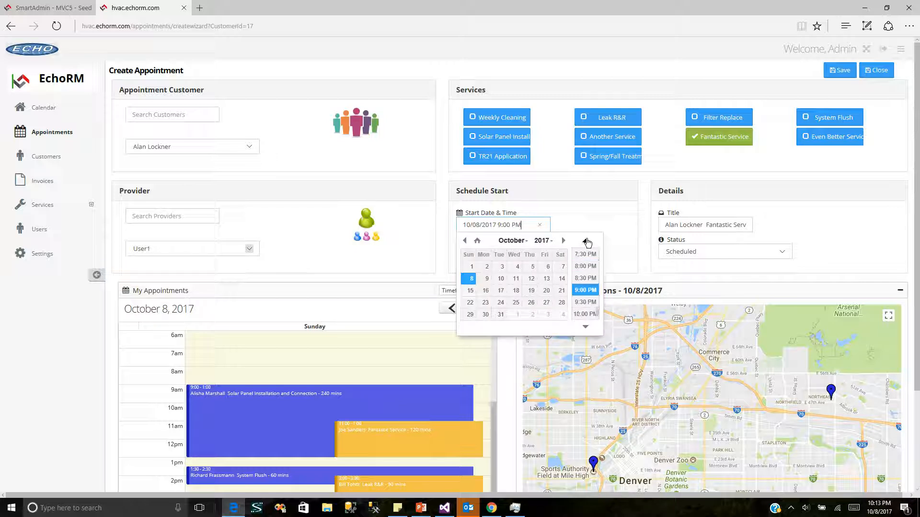
left_click(515, 226)
left_click_drag(515, 229, 516, 229)
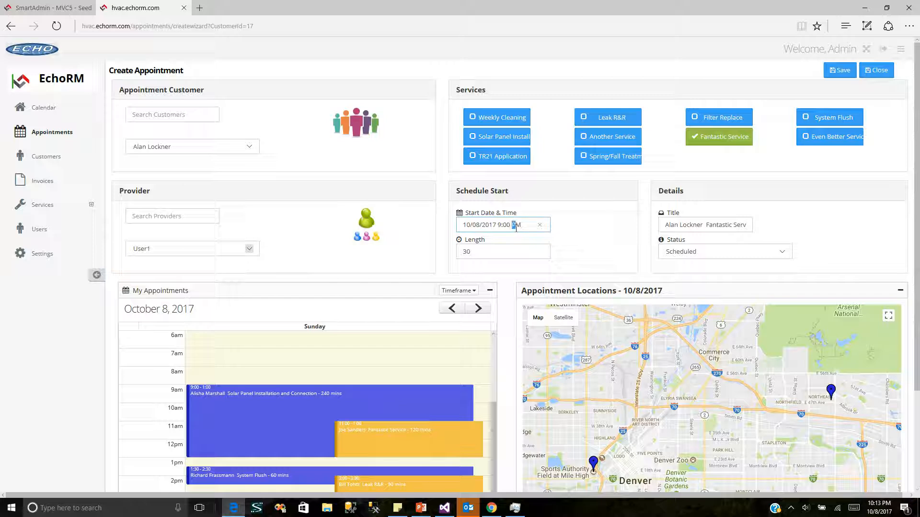
type("A")
Set the appointment length to 120 and save the new appointment.
left_click_drag(472, 254, 441, 257)
type("120")
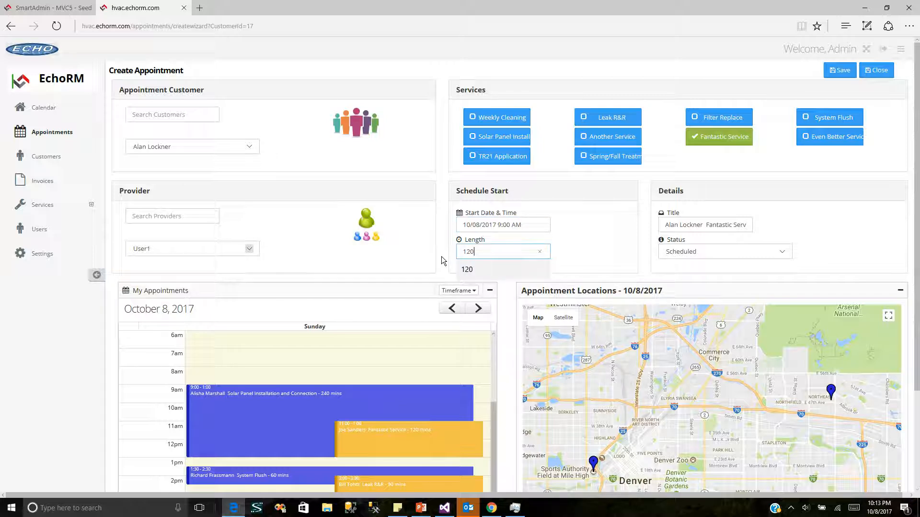
left_click(605, 220)
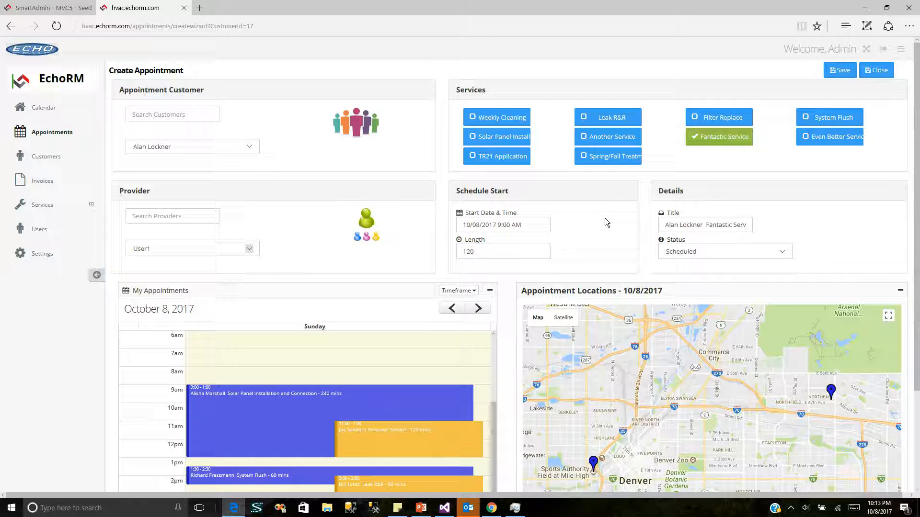
left_click(844, 72)
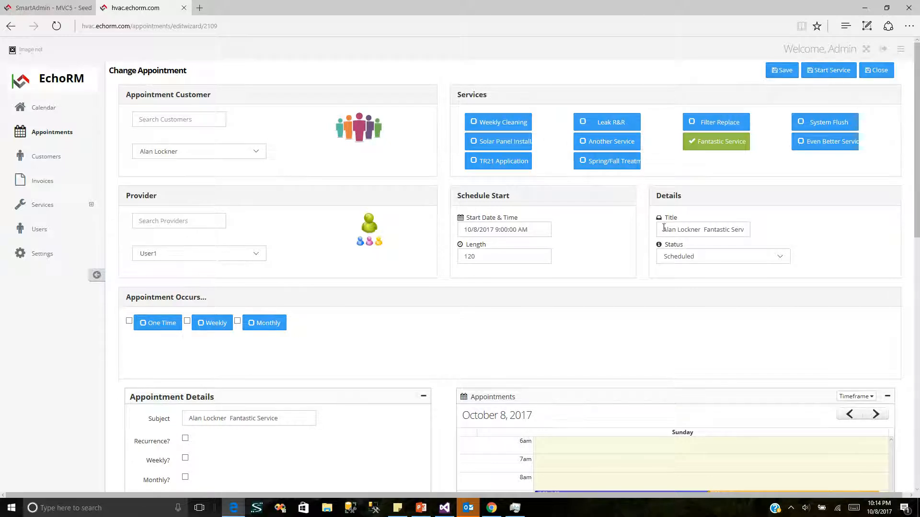
Start the service for the saved appointment, check the calendar, and reopen the 9:00–11:00 Fantastic Service appointment from it.
left_click(830, 71)
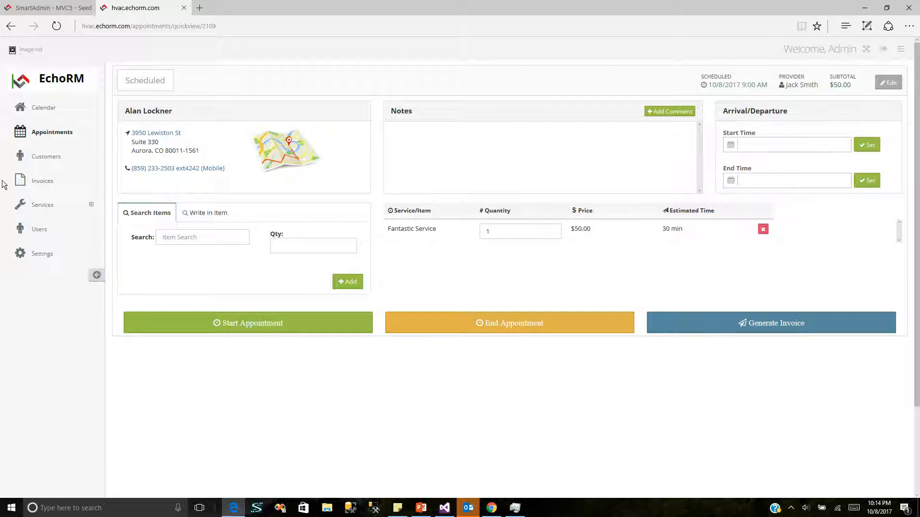
left_click(39, 111)
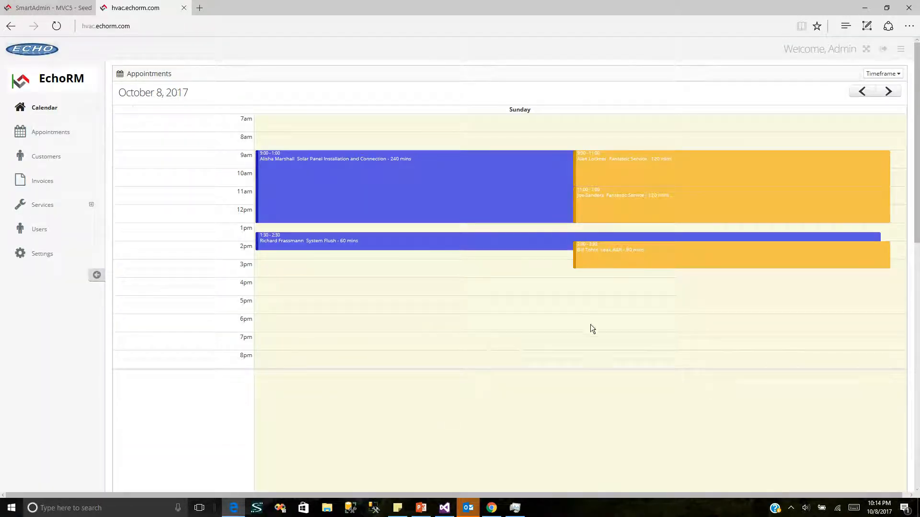
left_click(652, 162)
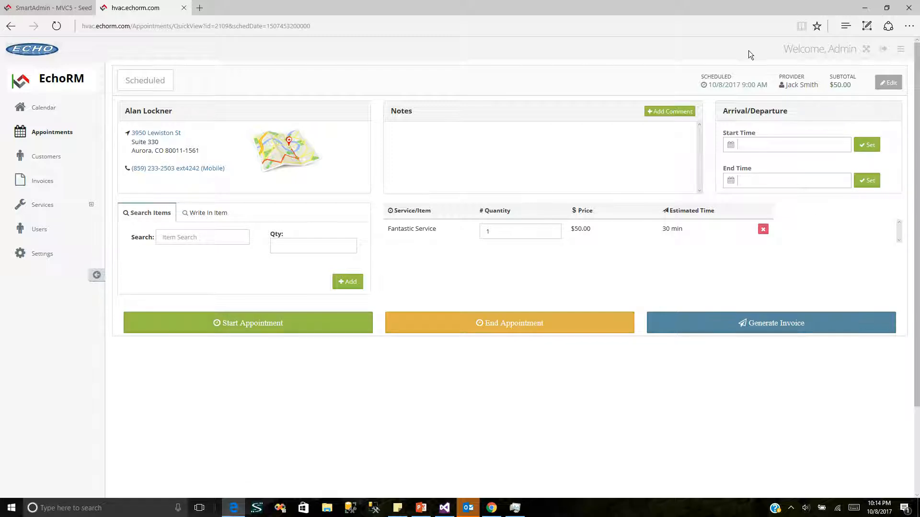
Narrow the browser window to phone width to check the appointment page's mobile layout, and return it to full size.
left_click(887, 8)
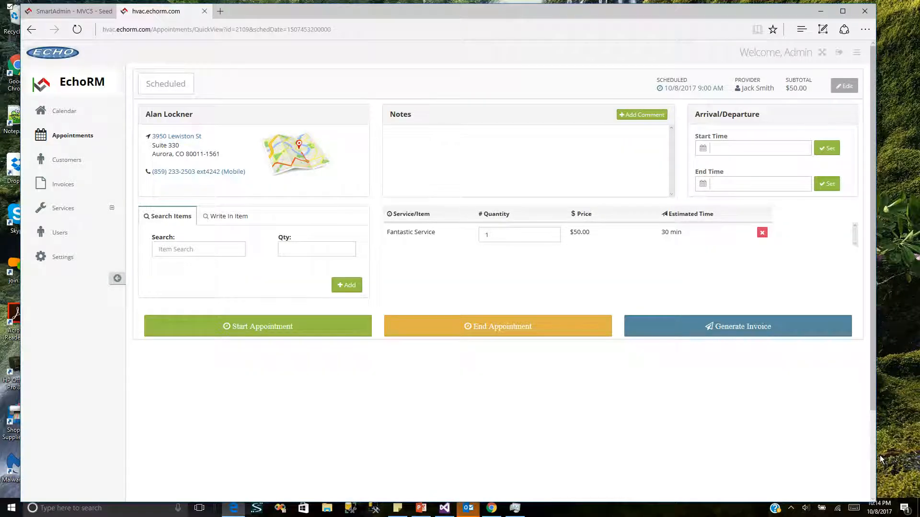
left_click_drag(878, 455, 656, 455)
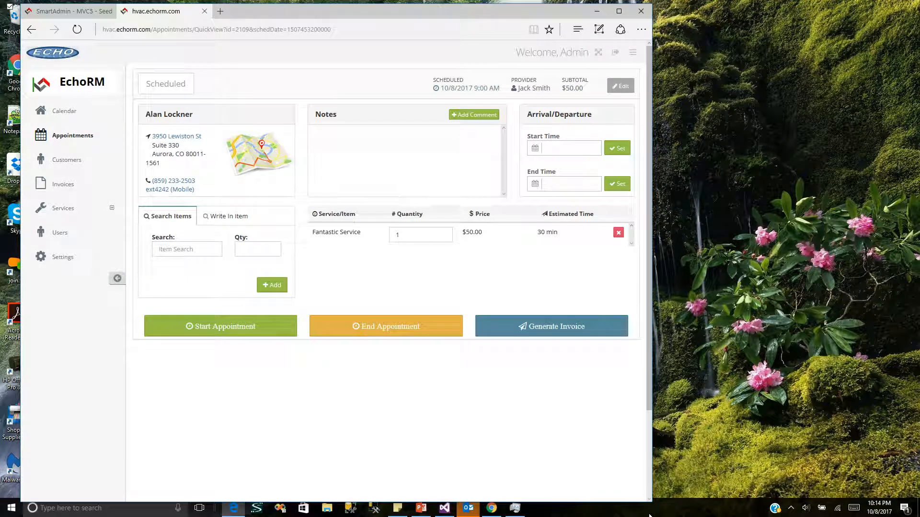
left_click_drag(653, 501, 272, 493)
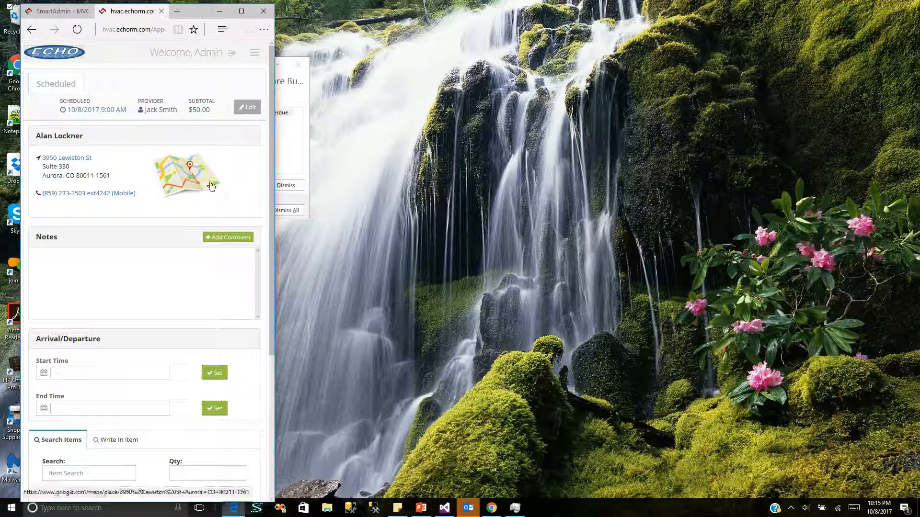
left_click_drag(199, 16, 257, 16)
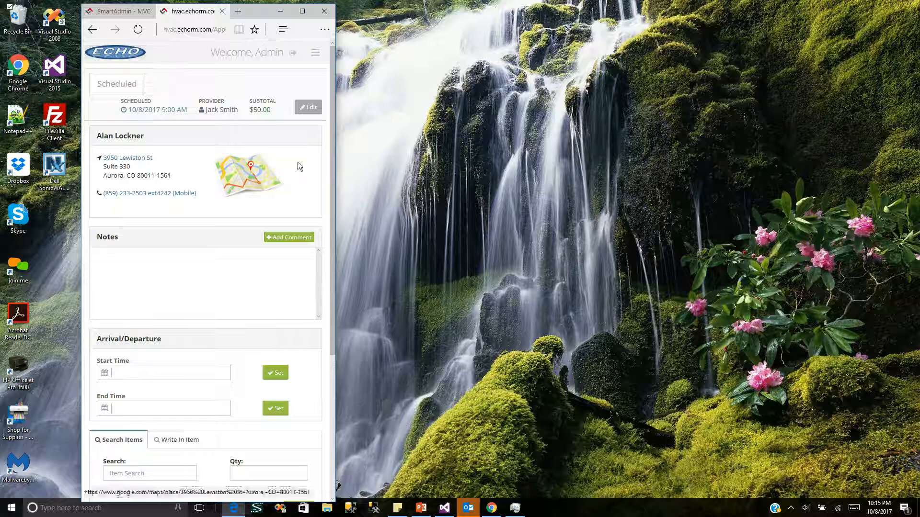
left_click_drag(332, 145, 367, 125)
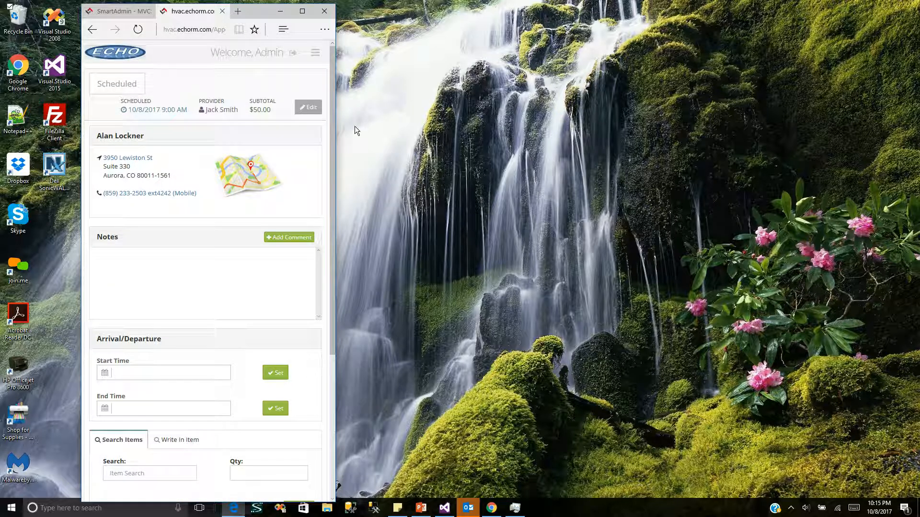
left_click(302, 14)
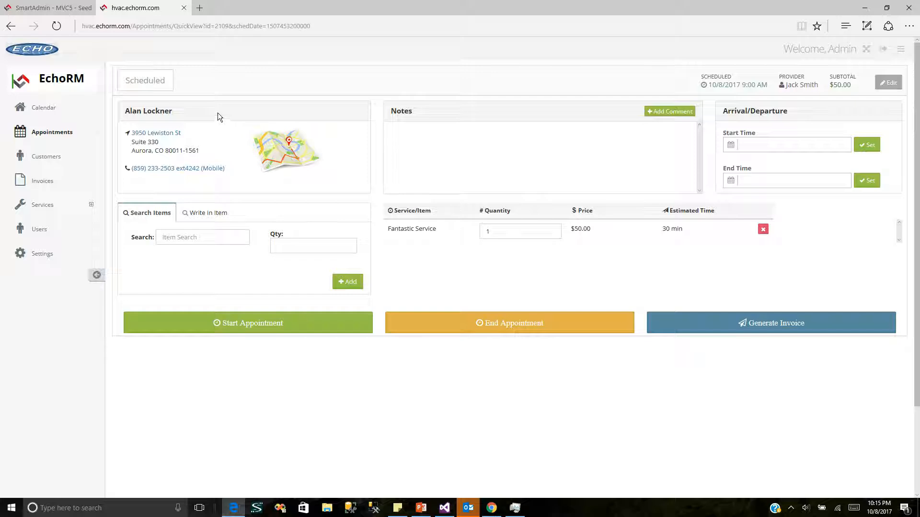
View the customer's address in Google Maps and return to the appointment page.
left_click(157, 113)
left_click(11, 26)
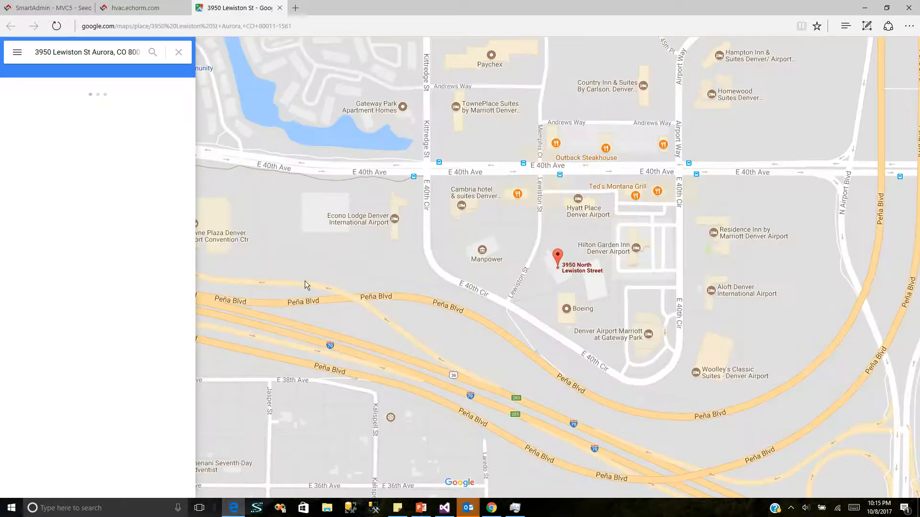
left_click(141, 8)
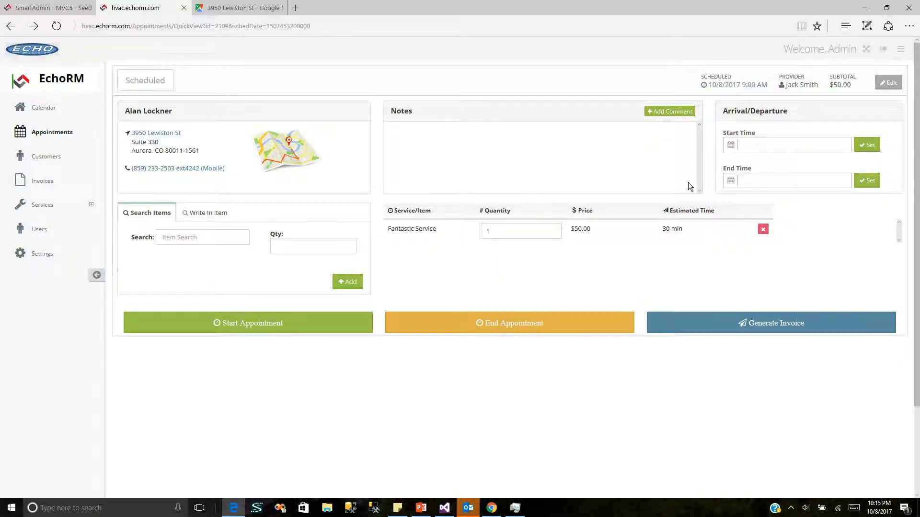
Add the comment "Beware of Dog" to the appointment's notes.
left_click(666, 112)
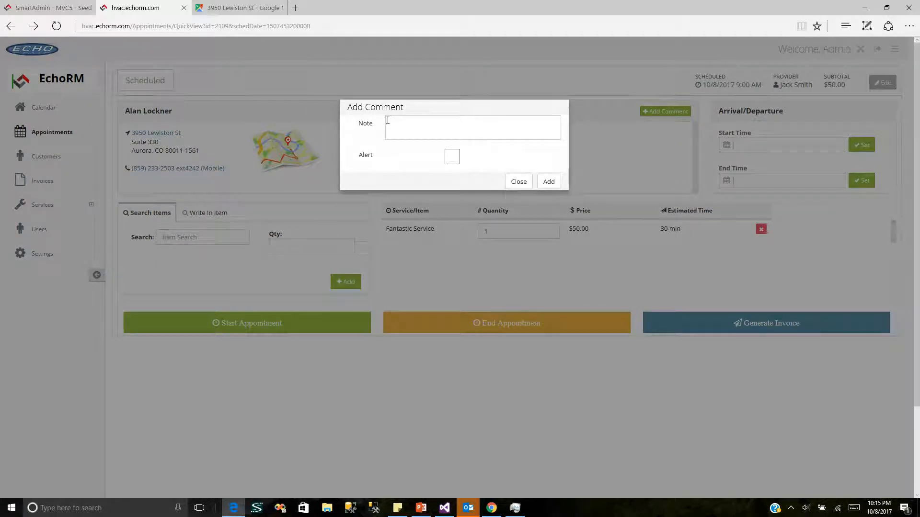
scroll(388, 120, "down", 2)
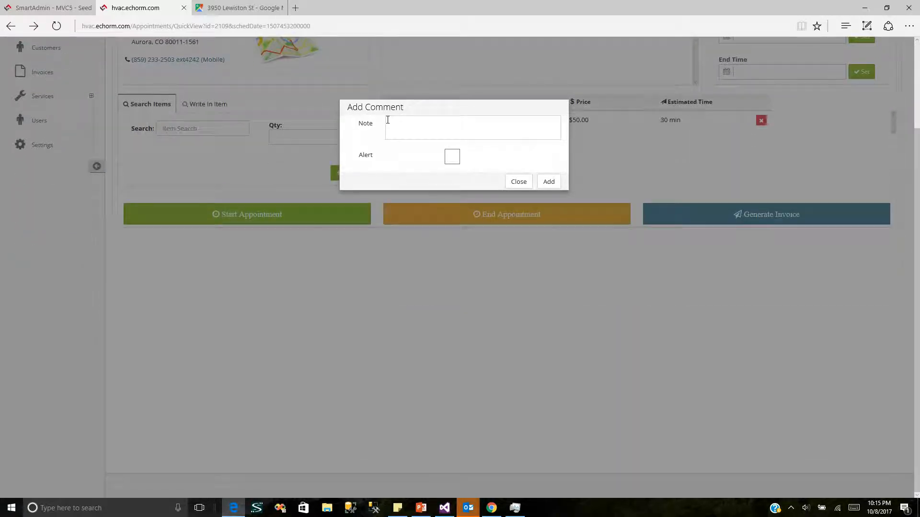
left_click(394, 125)
type("Teware of ")
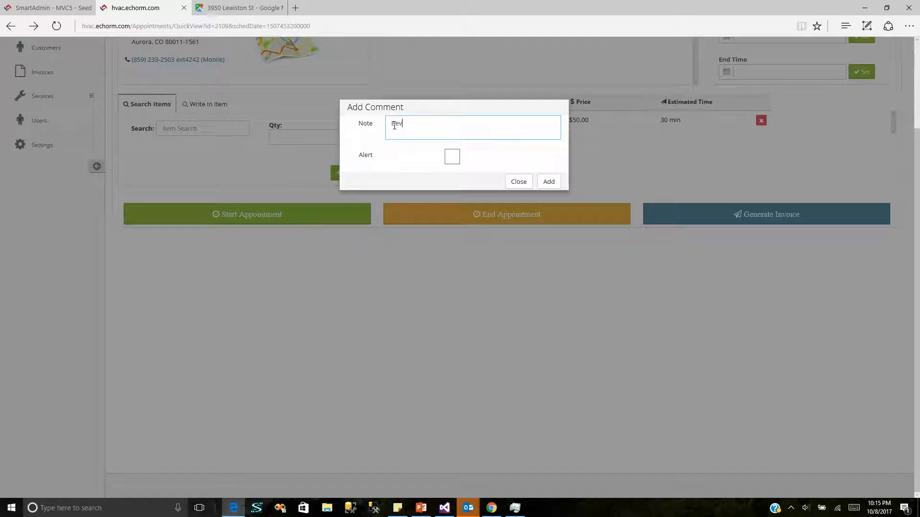
type("Dog")
left_click(452, 157)
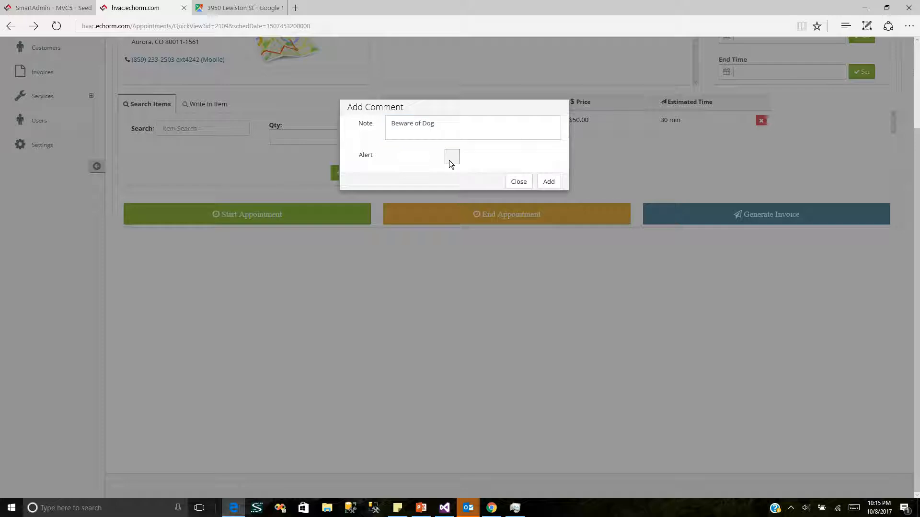
left_click(553, 182)
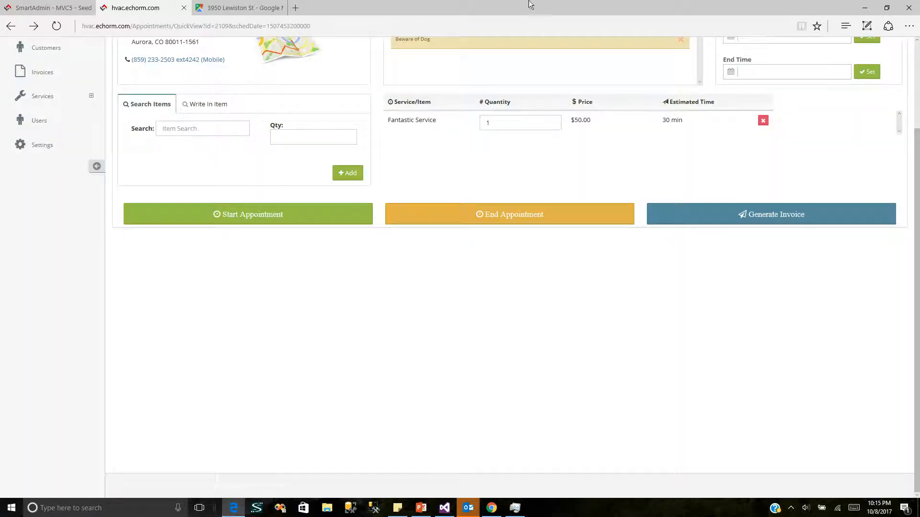
Search the items for "filter" and add one $125.00 Filter to the appointment.
scroll(856, 193, "up", 2)
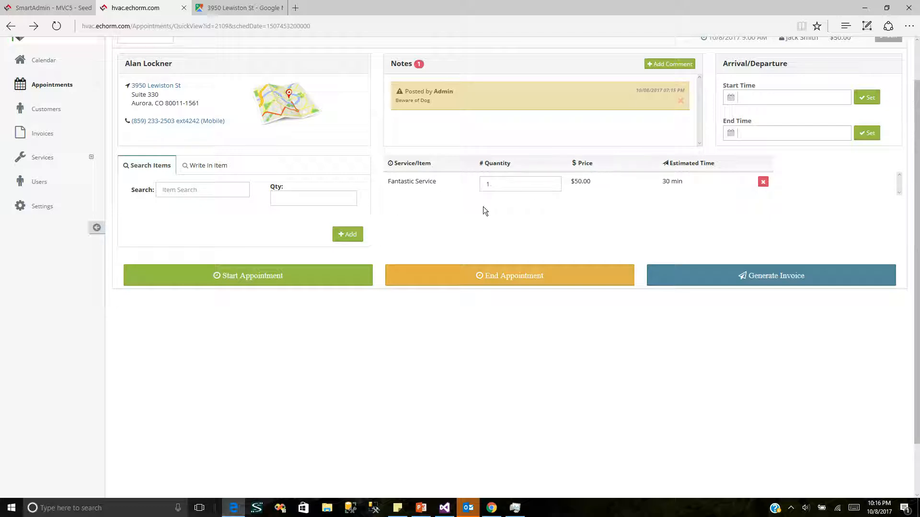
left_click(209, 194)
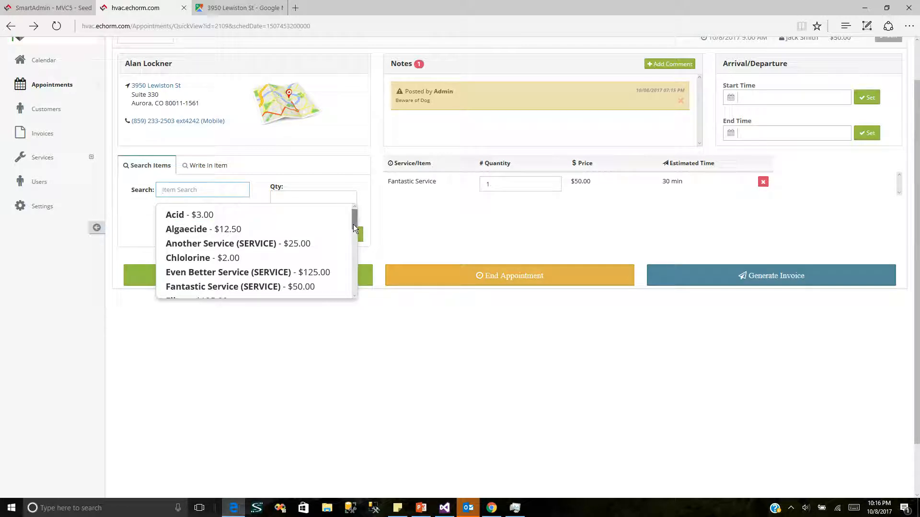
left_click_drag(352, 225, 356, 247)
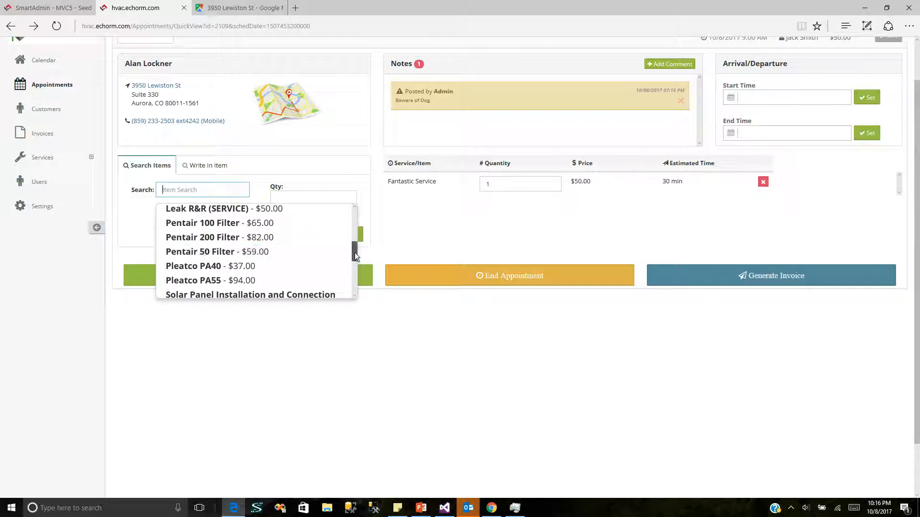
left_click_drag(354, 255, 266, 194)
type("filte")
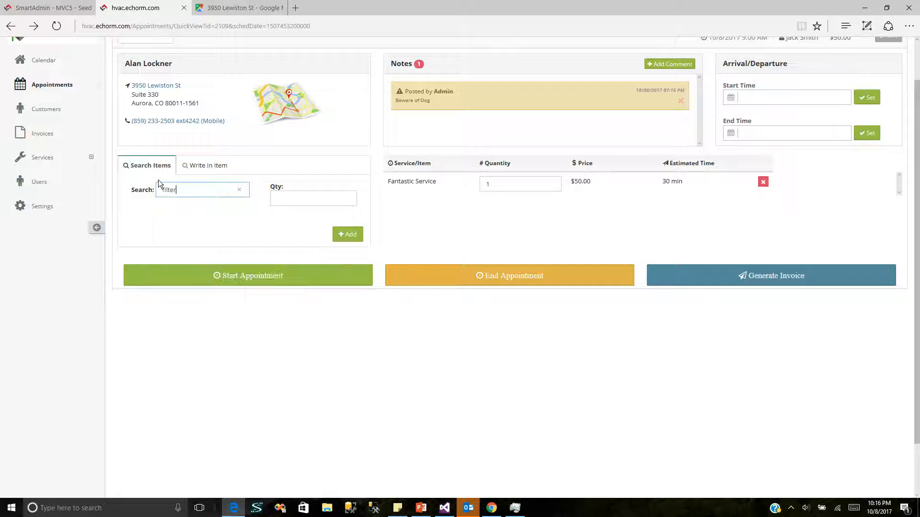
type("r")
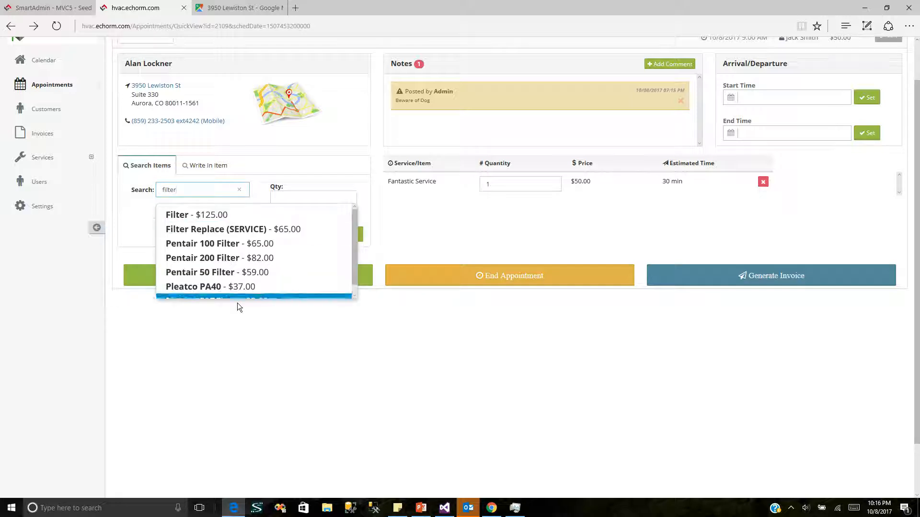
left_click(255, 216)
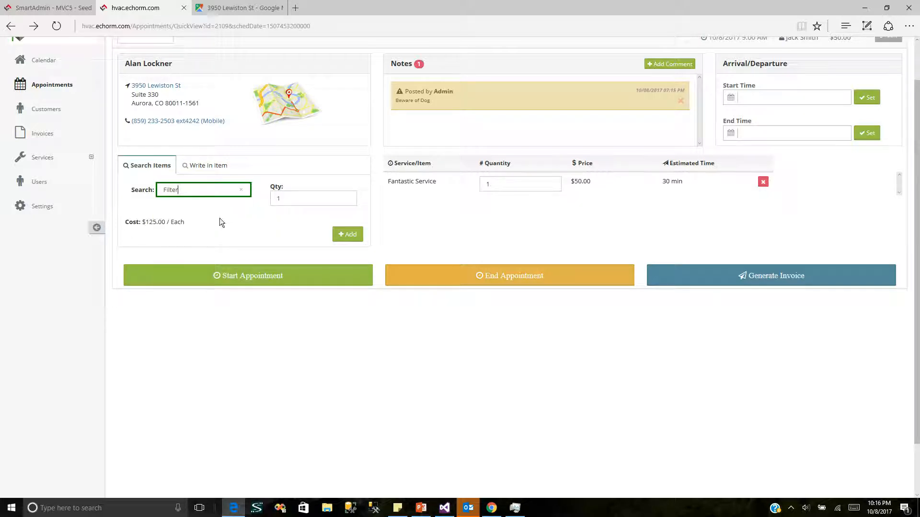
left_click(341, 235)
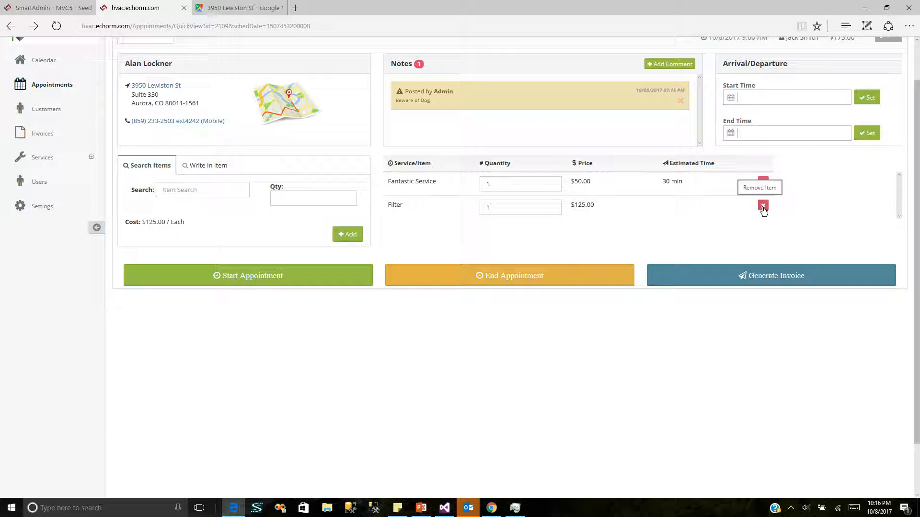
Start the appointment at the current time, and end it immediately, marking it completed.
left_click(777, 94)
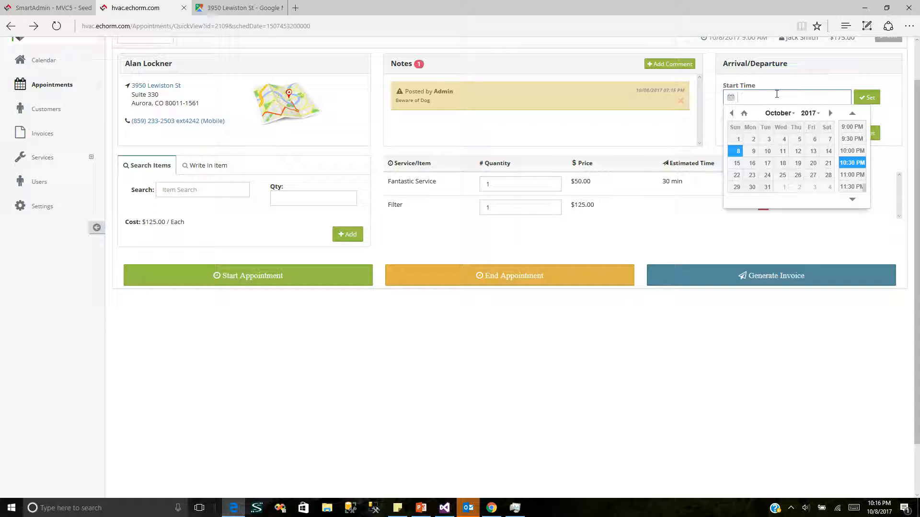
scroll(852, 130, "up", 4)
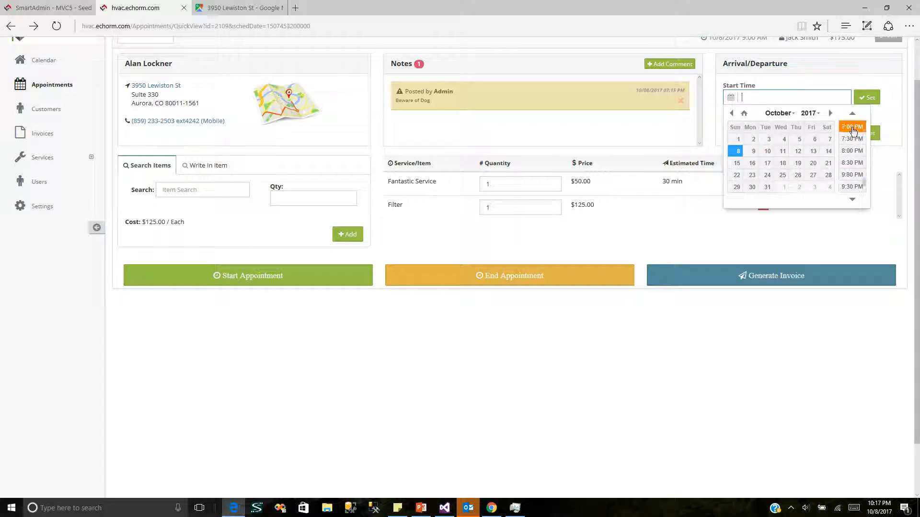
left_click(229, 281)
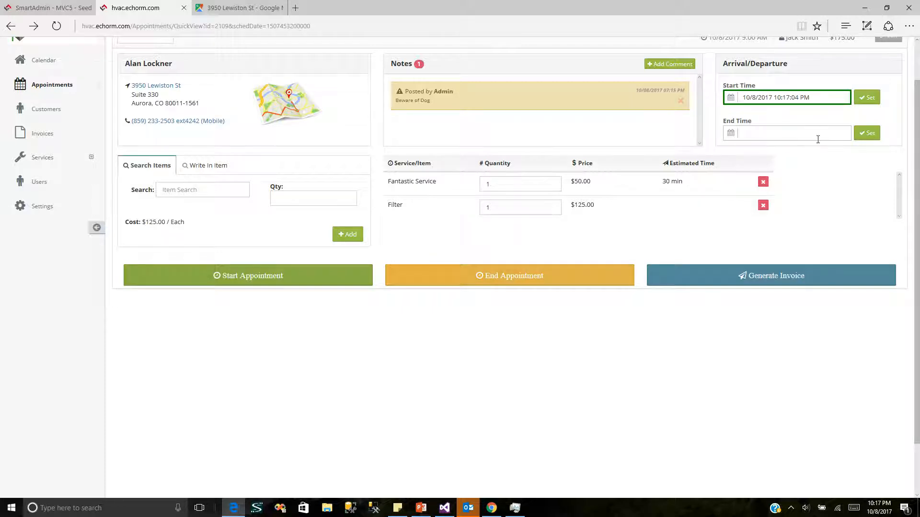
left_click(506, 277)
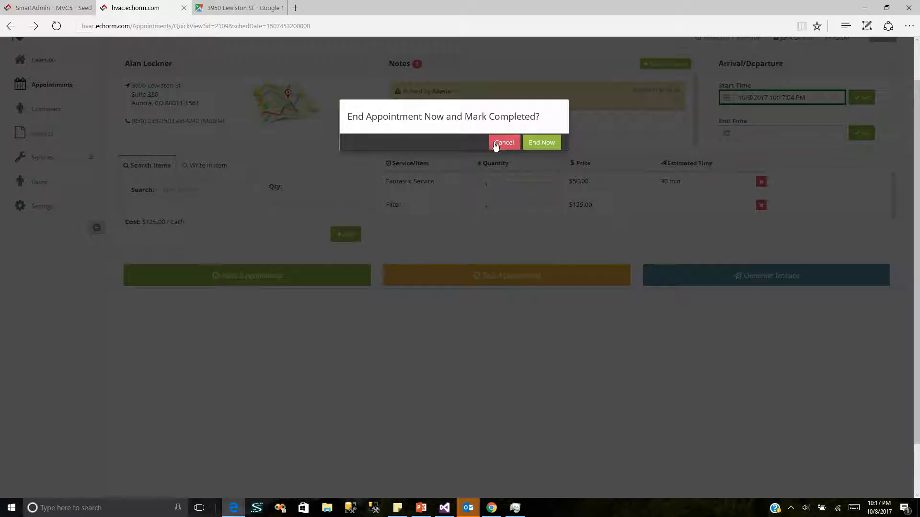
left_click(535, 143)
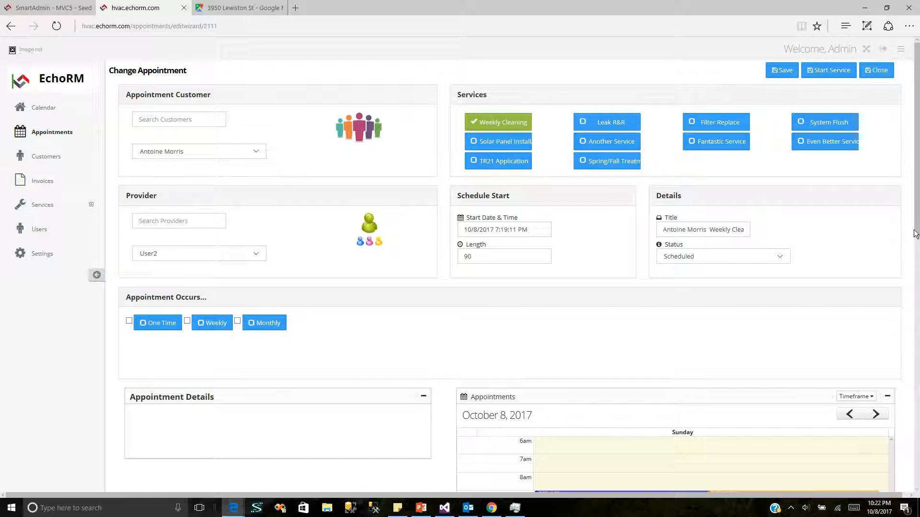
Make the Weekly Cleaning appointment recur weekly, every 2 weeks on Monday, and save it.
left_click(204, 325)
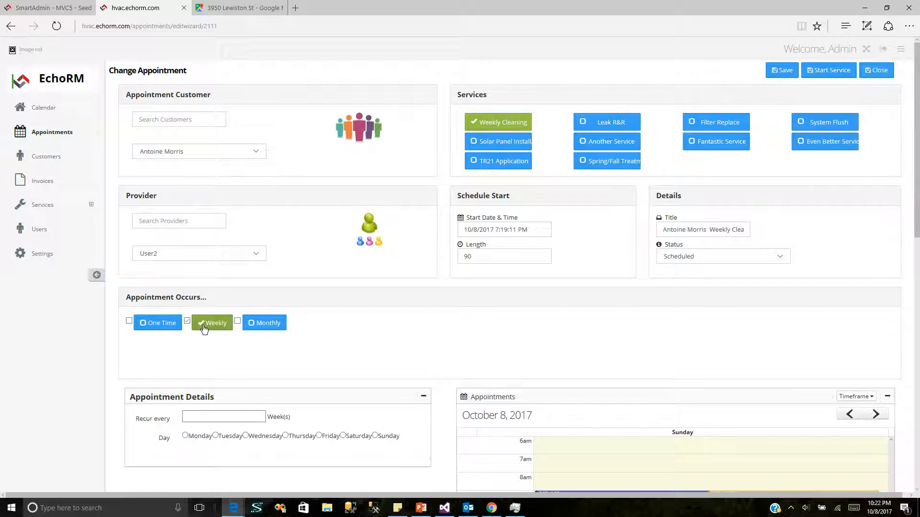
left_click(229, 420)
type("2")
left_click(269, 435)
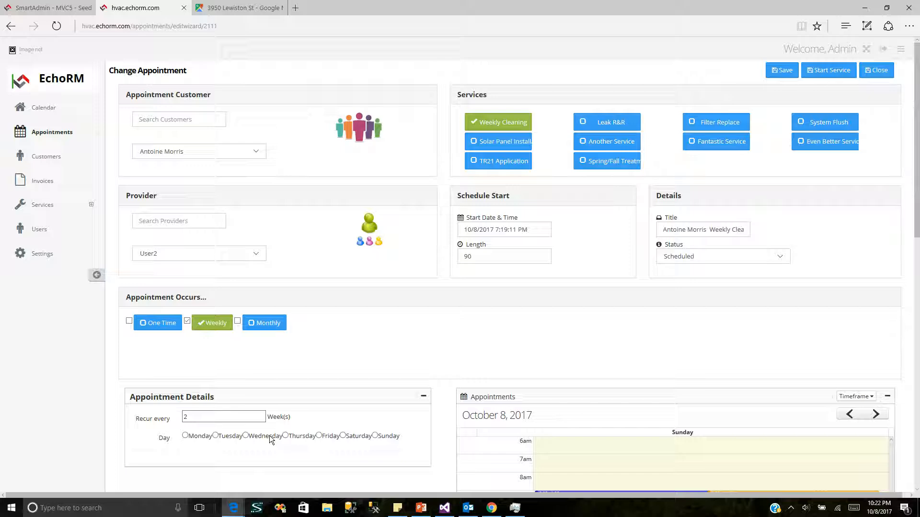
left_click(185, 436)
left_click(780, 70)
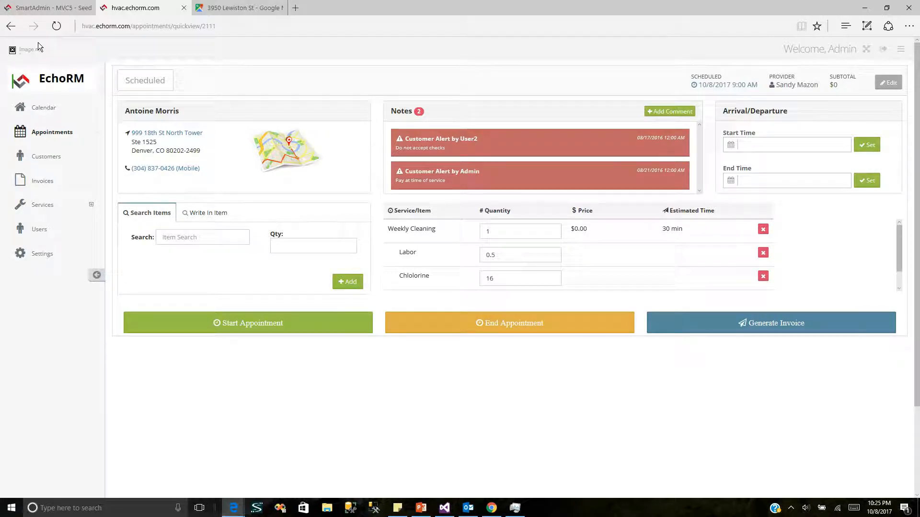
Show the calendar by month, review the October 2017 recurring appointments, and advance to November 2017.
left_click(46, 108)
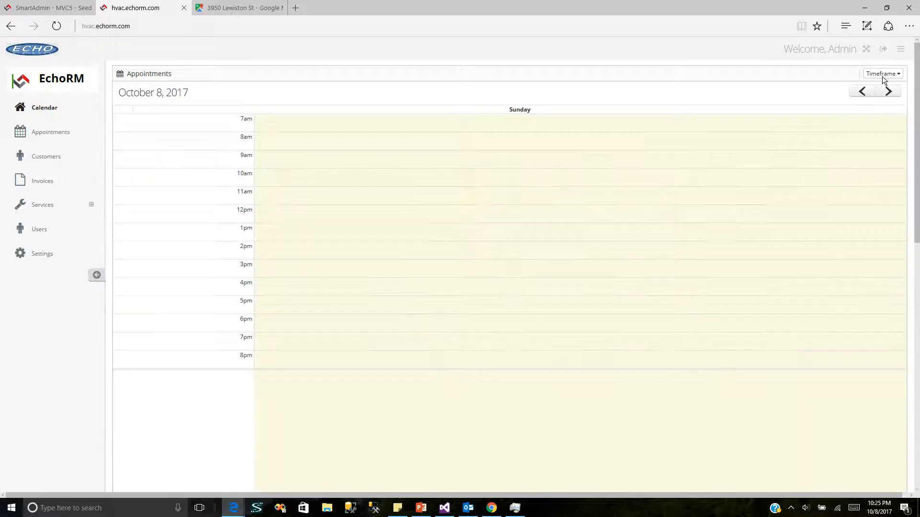
left_click(886, 78)
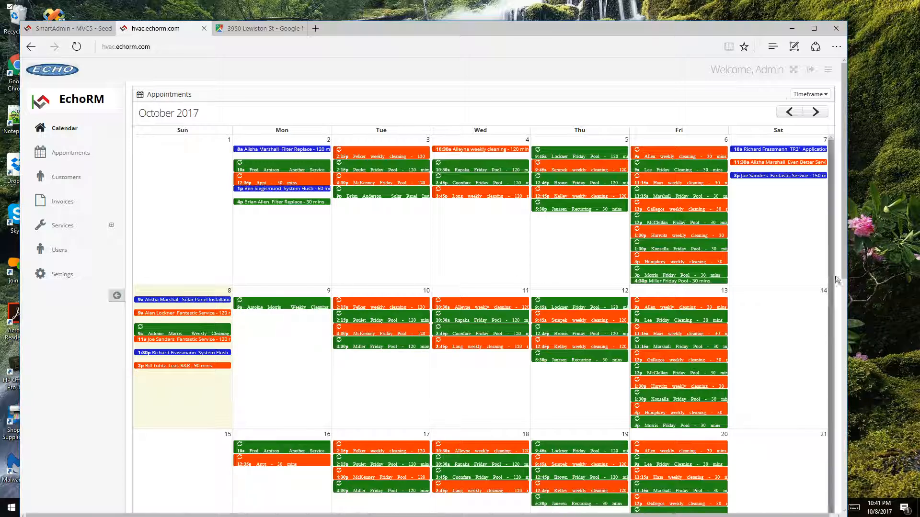
scroll(251, 365, "down", 5)
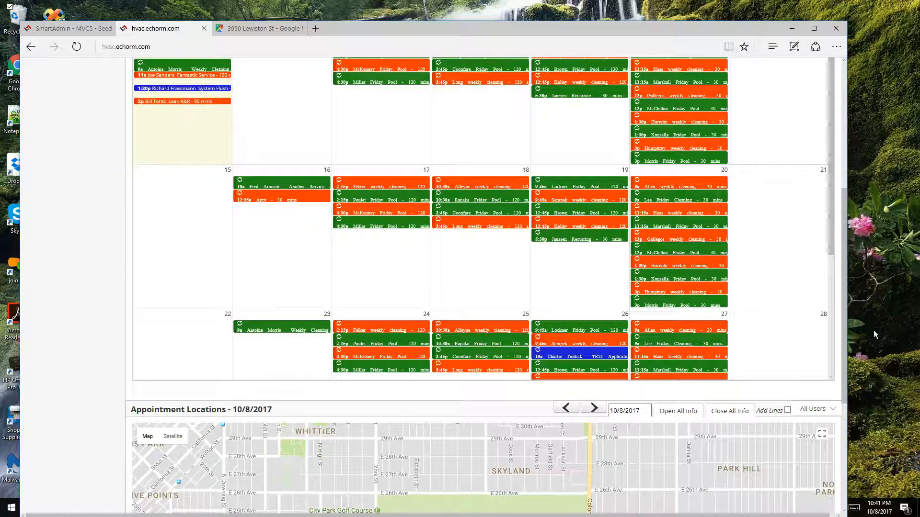
left_click_drag(830, 245, 847, 123)
left_click(819, 113)
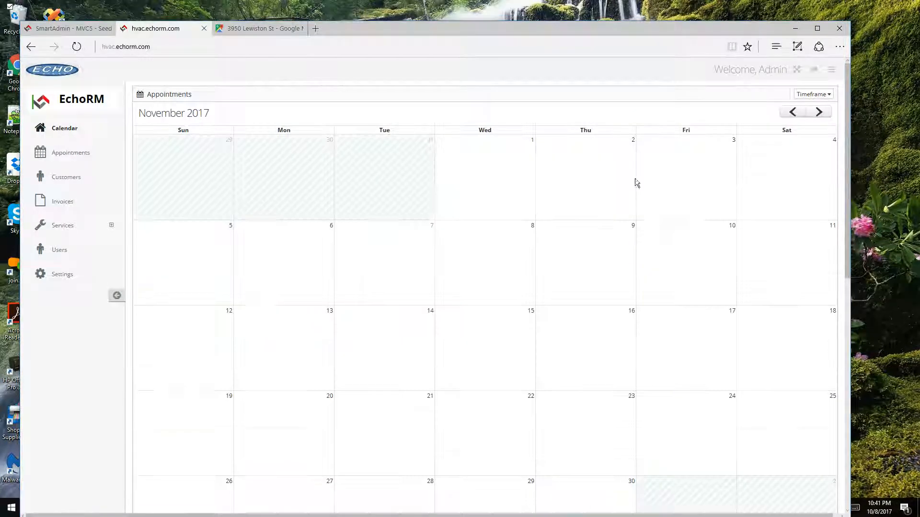